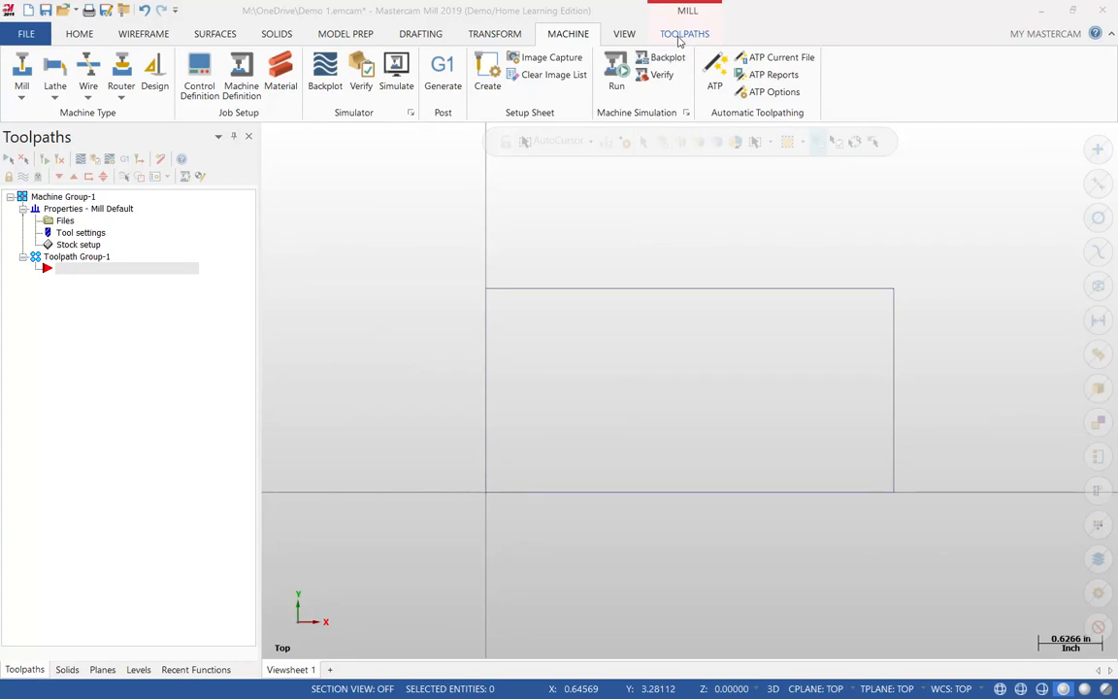
Start a 2D Contour toolpath and place the Chaining dialog beside the rectangle
{"action": "left_click", "coordinate": [683, 34]}
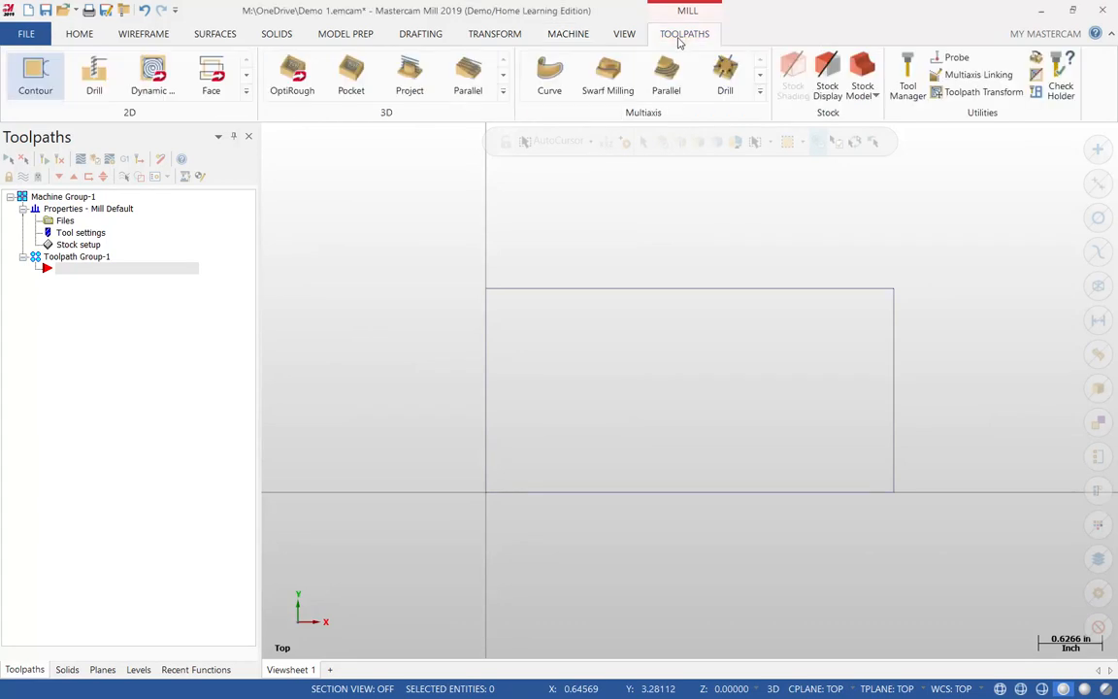
{"action": "left_click", "coordinate": [42, 93]}
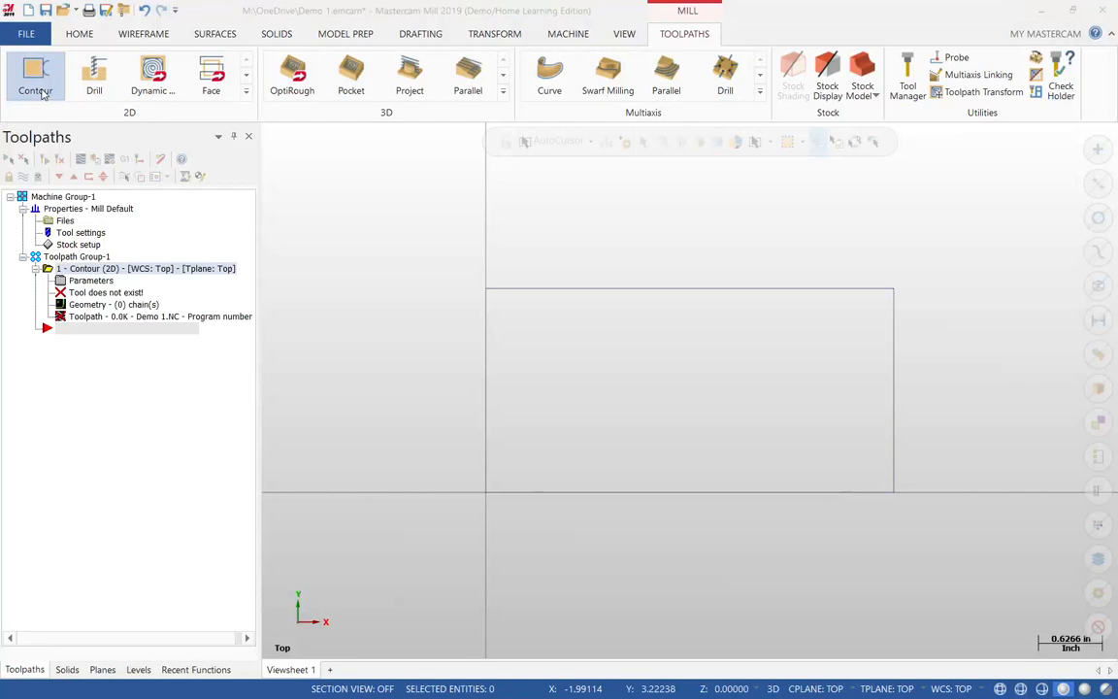
{"action": "left_click_drag", "start_coordinate": [273, 135], "coordinate": [369, 163]}
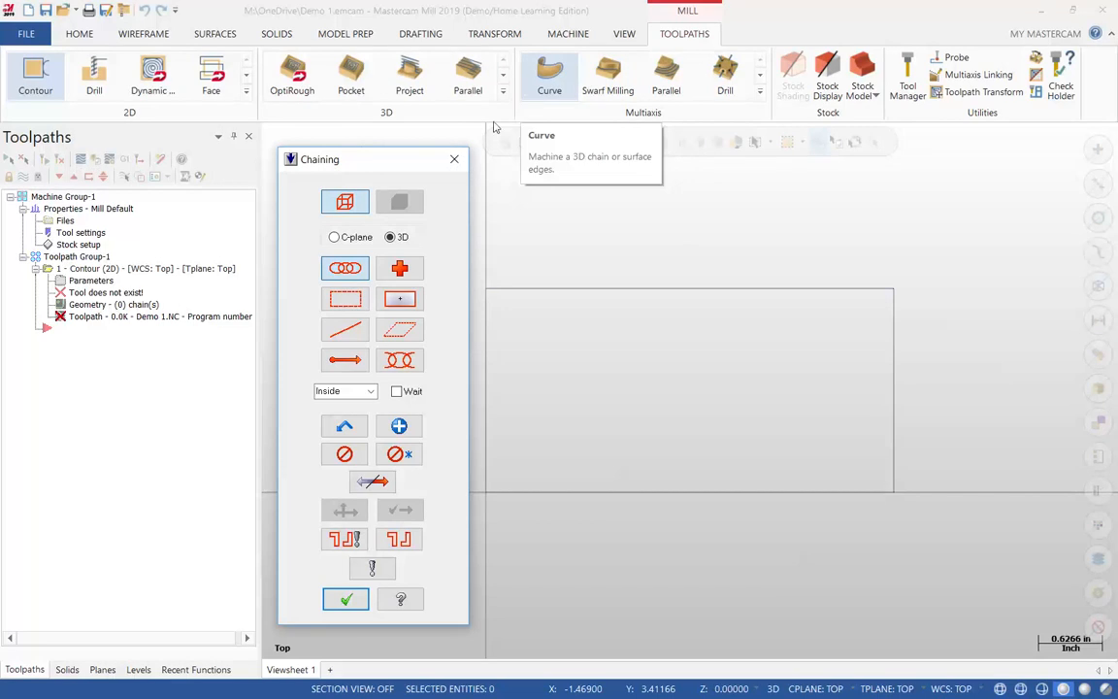
{"action": "left_click_drag", "start_coordinate": [378, 165], "coordinate": [350, 156]}
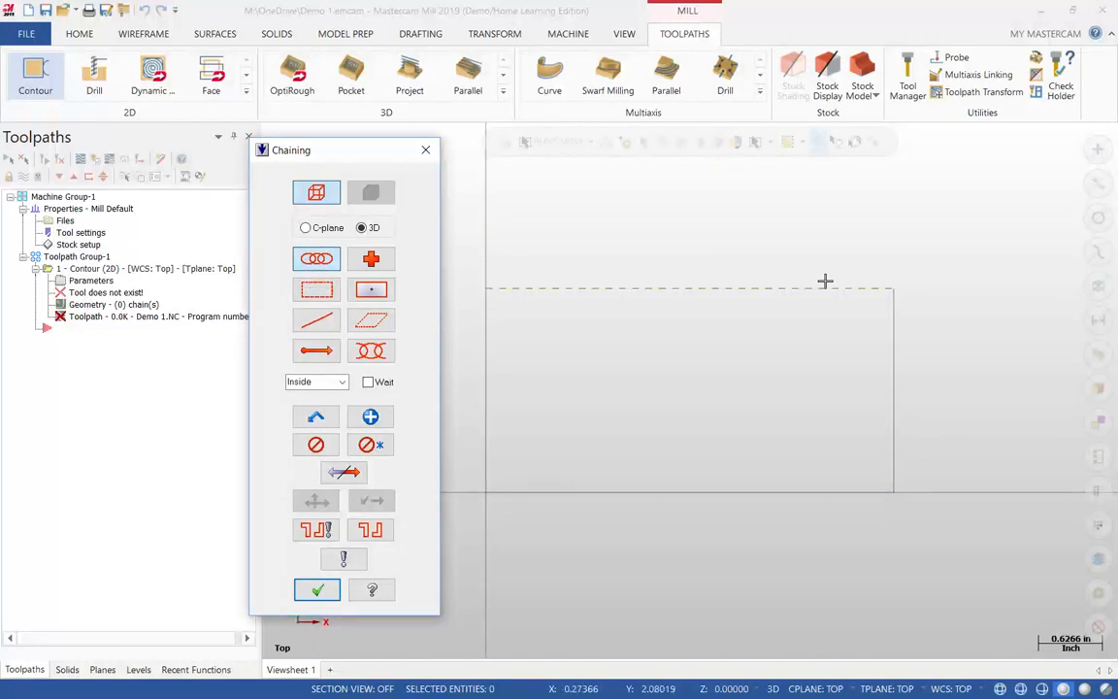
Chain the whole rectangle upward from its lower-left corner and clear the selection
{"action": "left_click", "coordinate": [499, 479]}
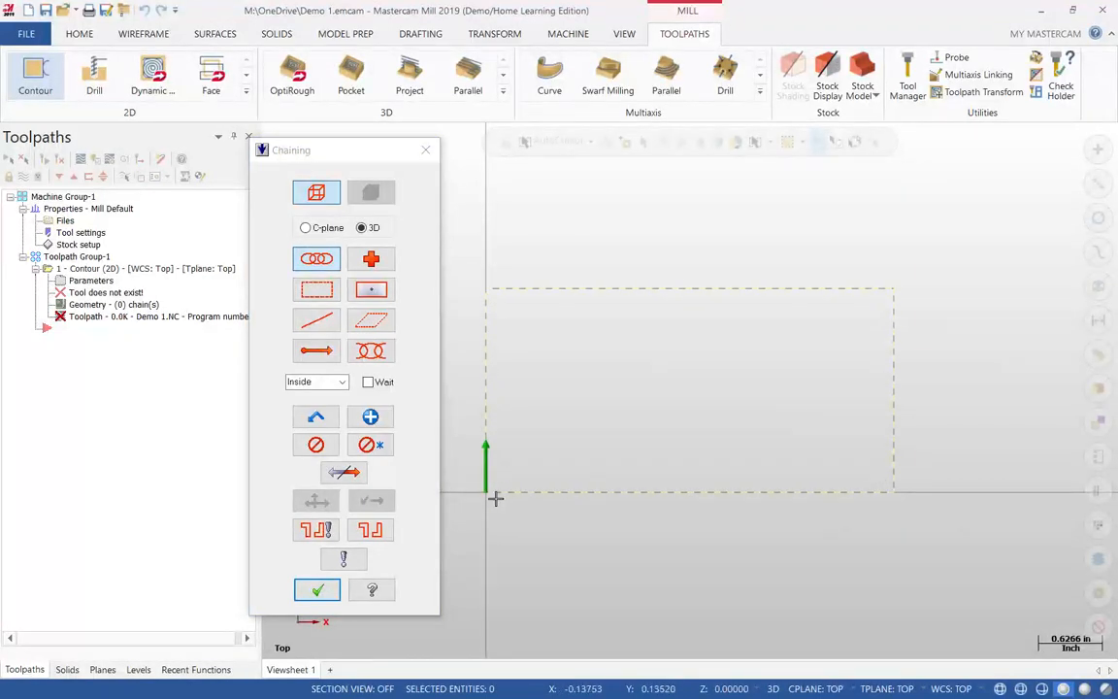
{"action": "left_click", "coordinate": [315, 445]}
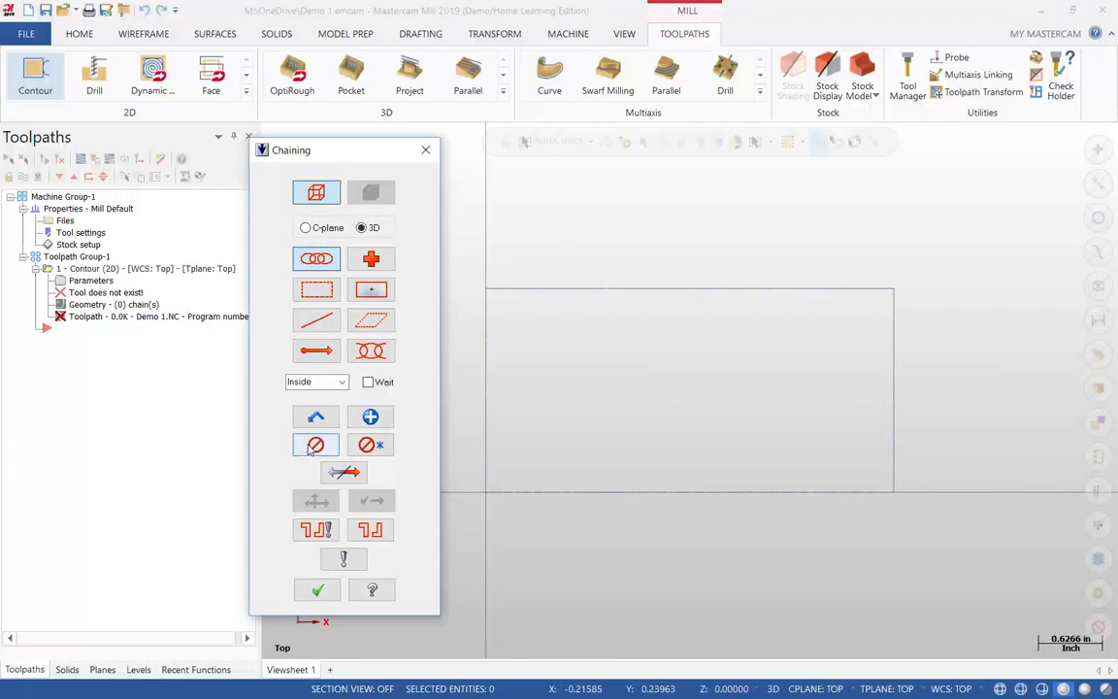
Try Single chaining on the rectangle's left and right edges and clear both selections
{"action": "left_click", "coordinate": [318, 322]}
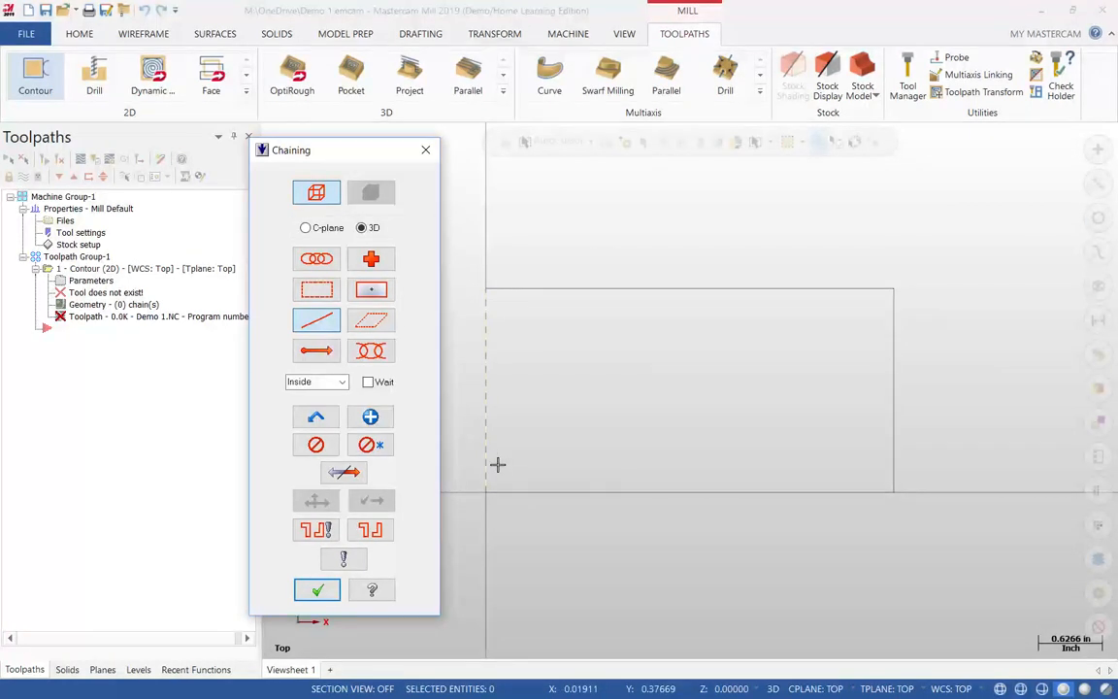
{"action": "left_click", "coordinate": [487, 464]}
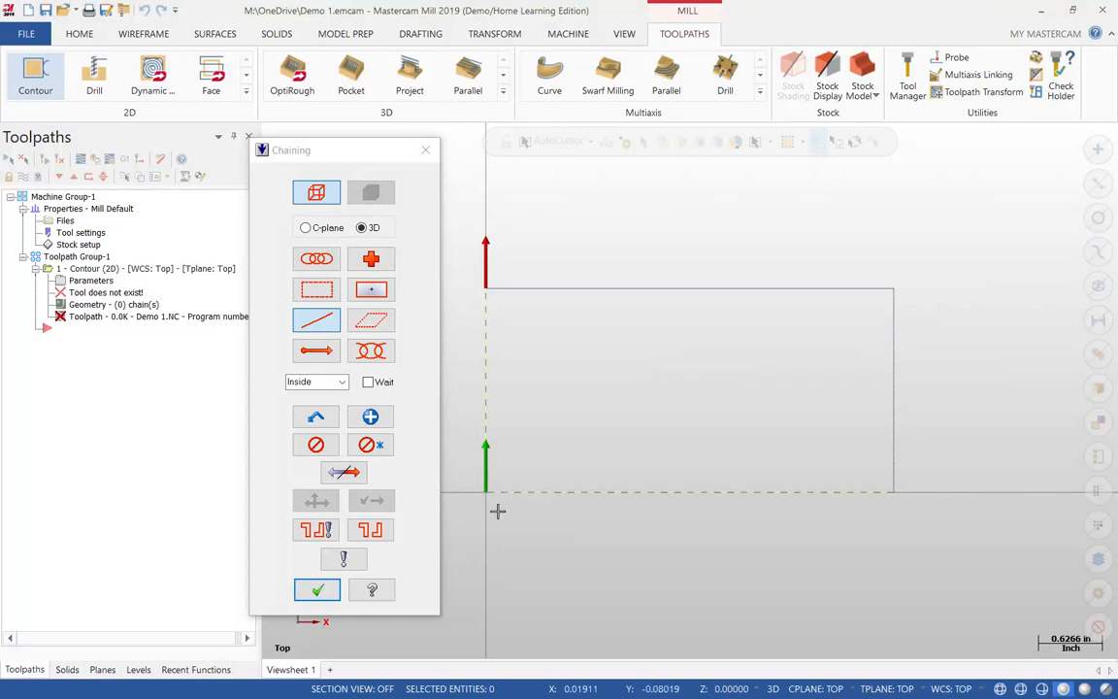
{"action": "left_click", "coordinate": [906, 313]}
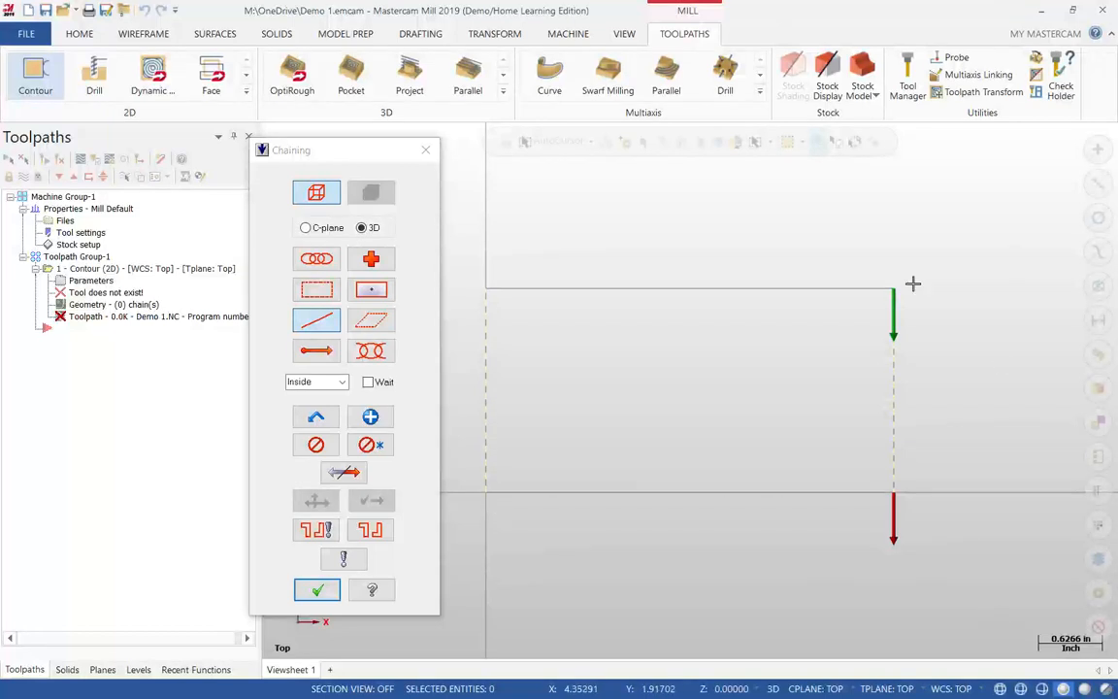
{"action": "left_click", "coordinate": [316, 417]}
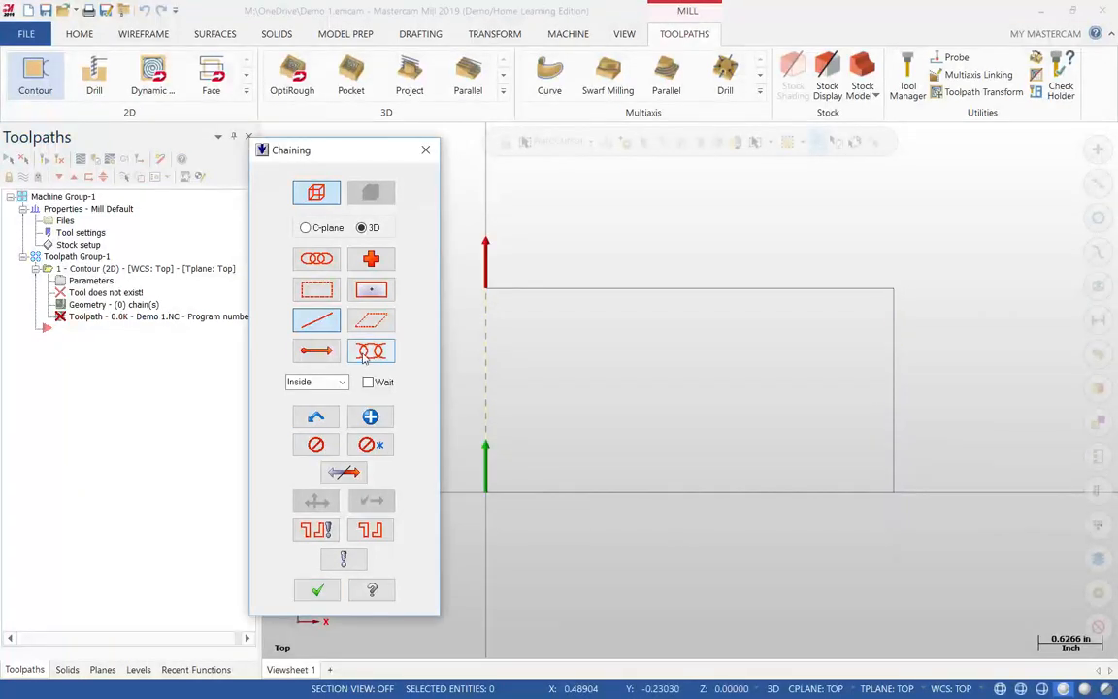
{"action": "left_click", "coordinate": [320, 446]}
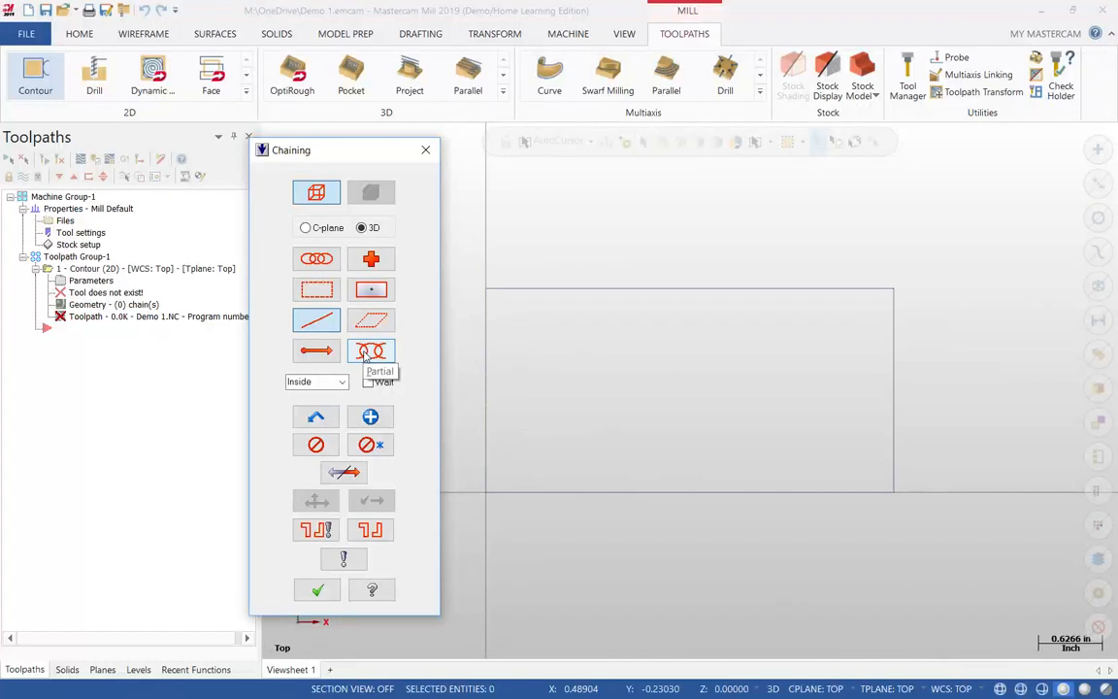
Try a Partial chain running from the rectangle's left edge over its top edge to its right edge, and clear it
{"action": "left_click", "coordinate": [368, 355]}
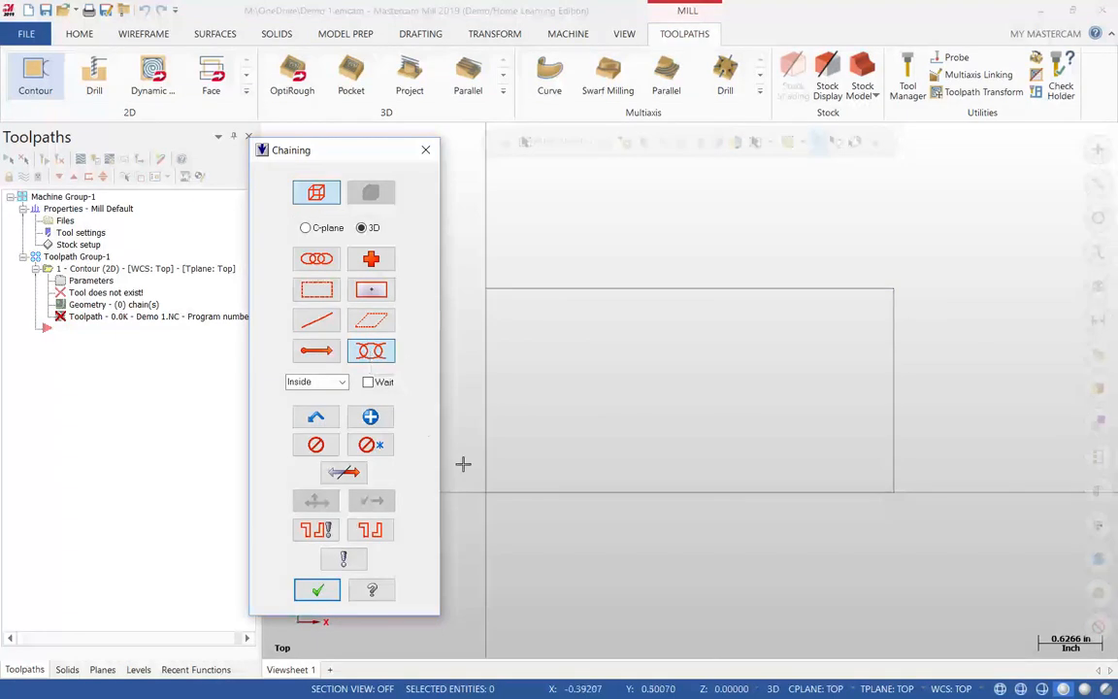
{"action": "left_click", "coordinate": [491, 492]}
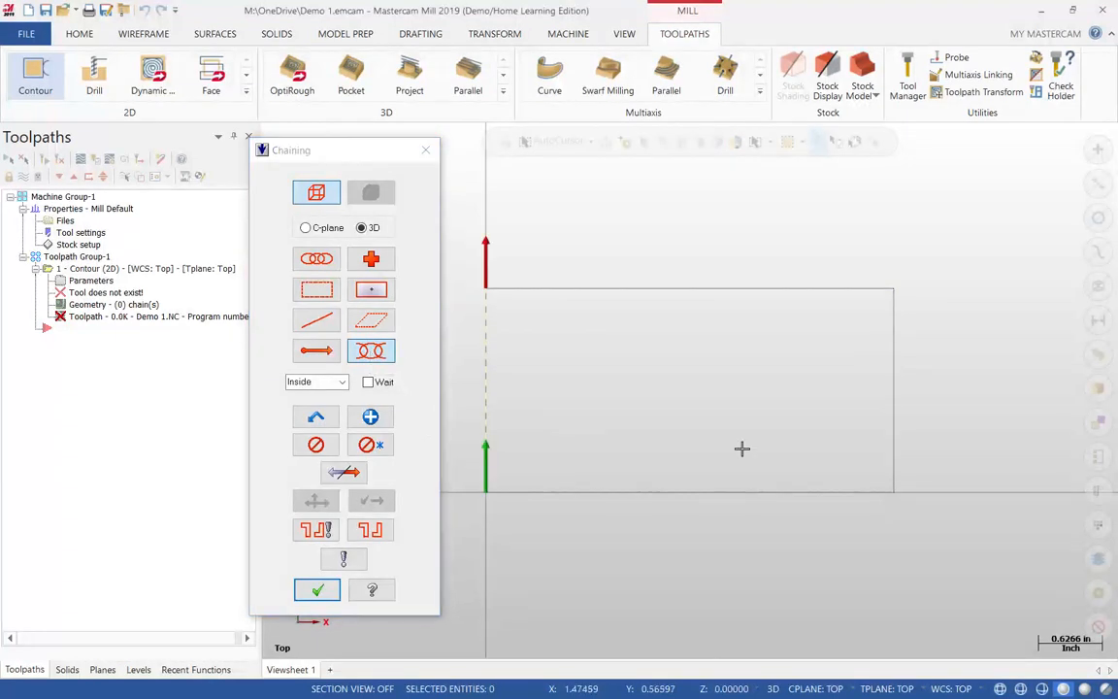
{"action": "left_click", "coordinate": [894, 485]}
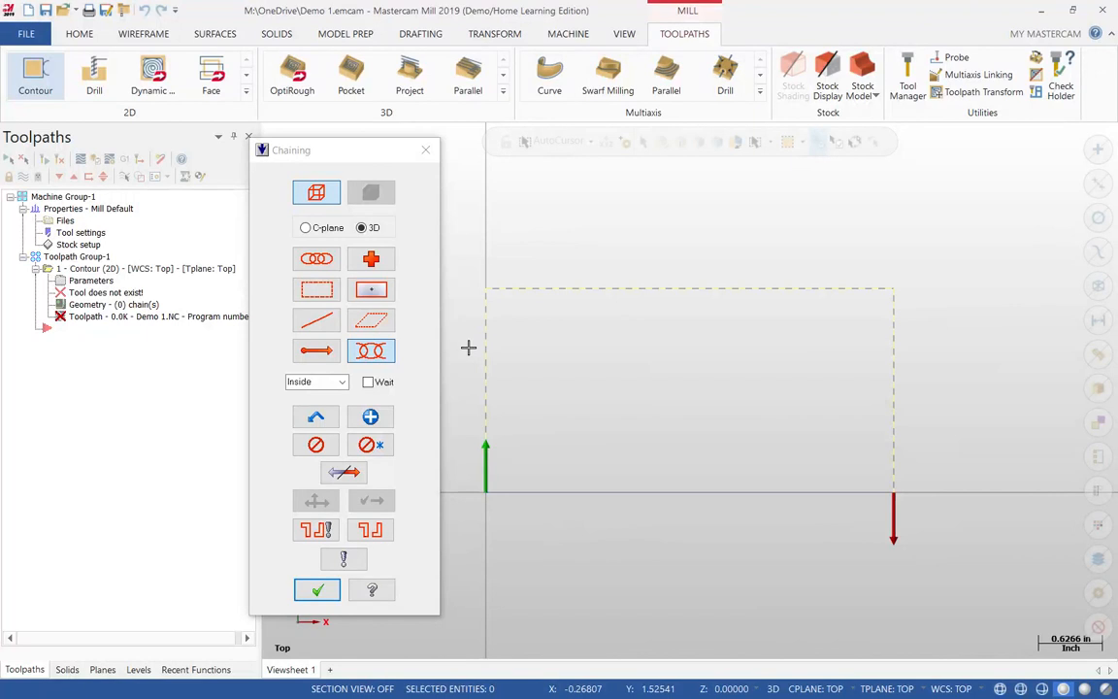
{"action": "left_click", "coordinate": [316, 443]}
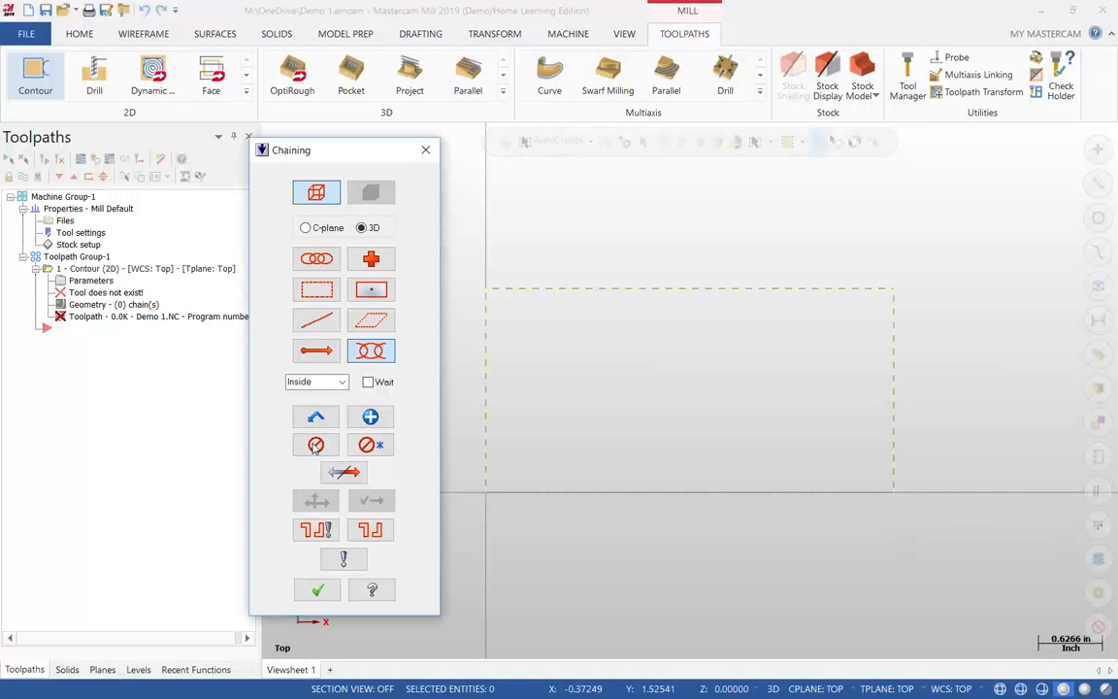
Try Single chaining on the rectangle's left, right and bottom edges and clear all the selections
{"action": "left_click", "coordinate": [319, 317]}
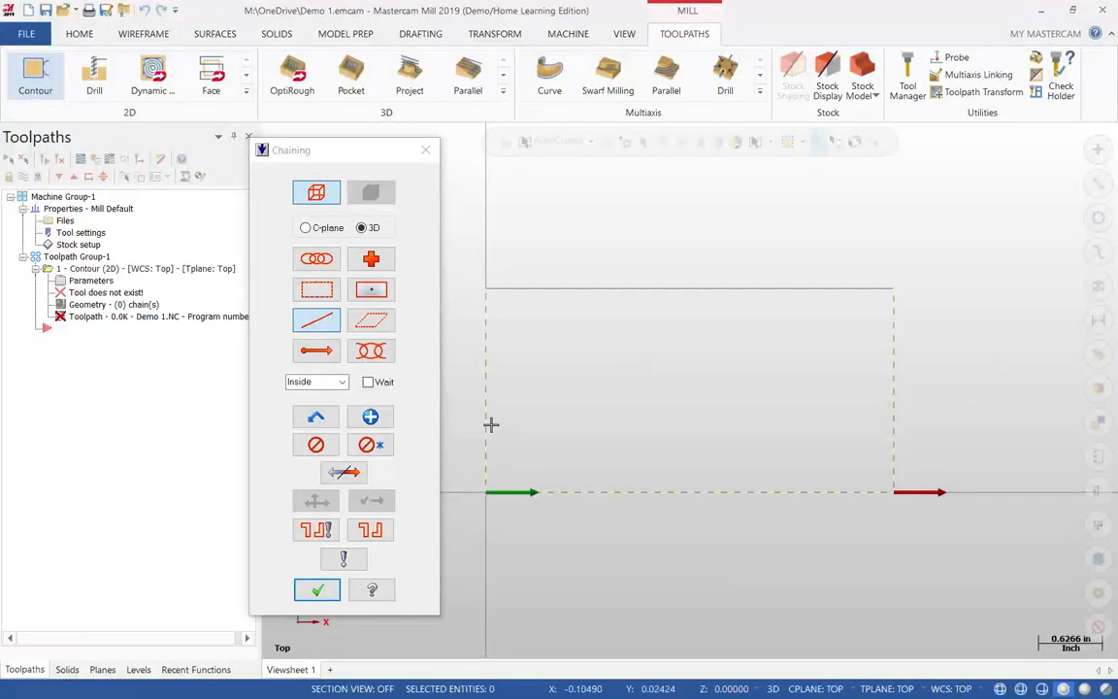
{"action": "left_click", "coordinate": [310, 446]}
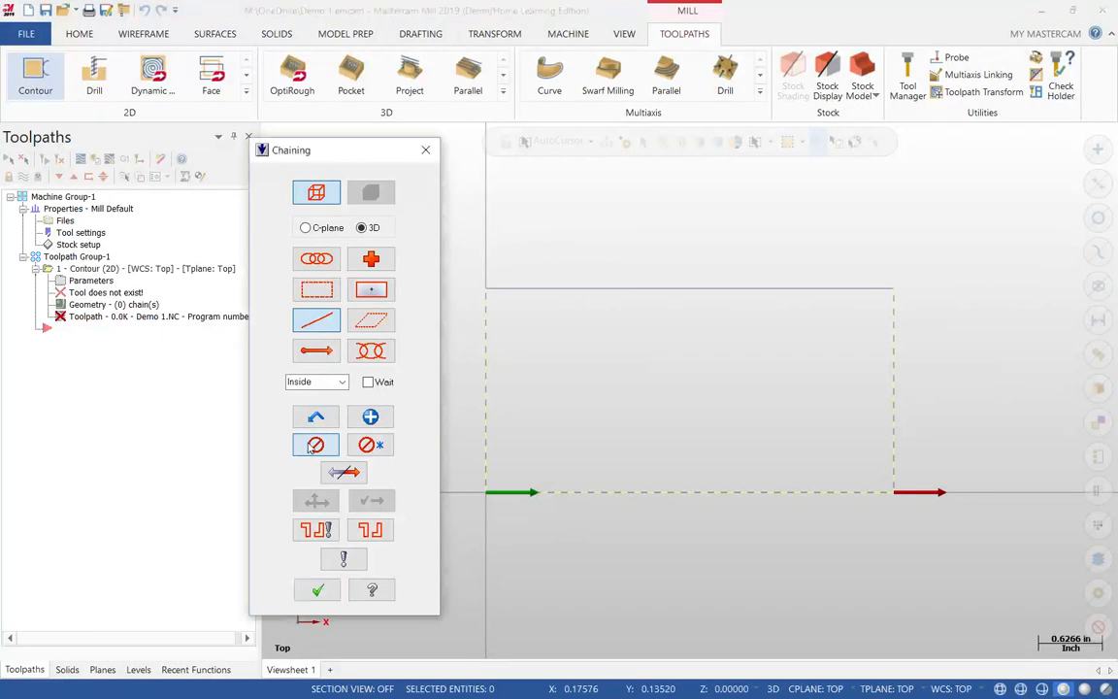
{"action": "left_click", "coordinate": [310, 446]}
{"action": "left_click", "coordinate": [310, 446]}
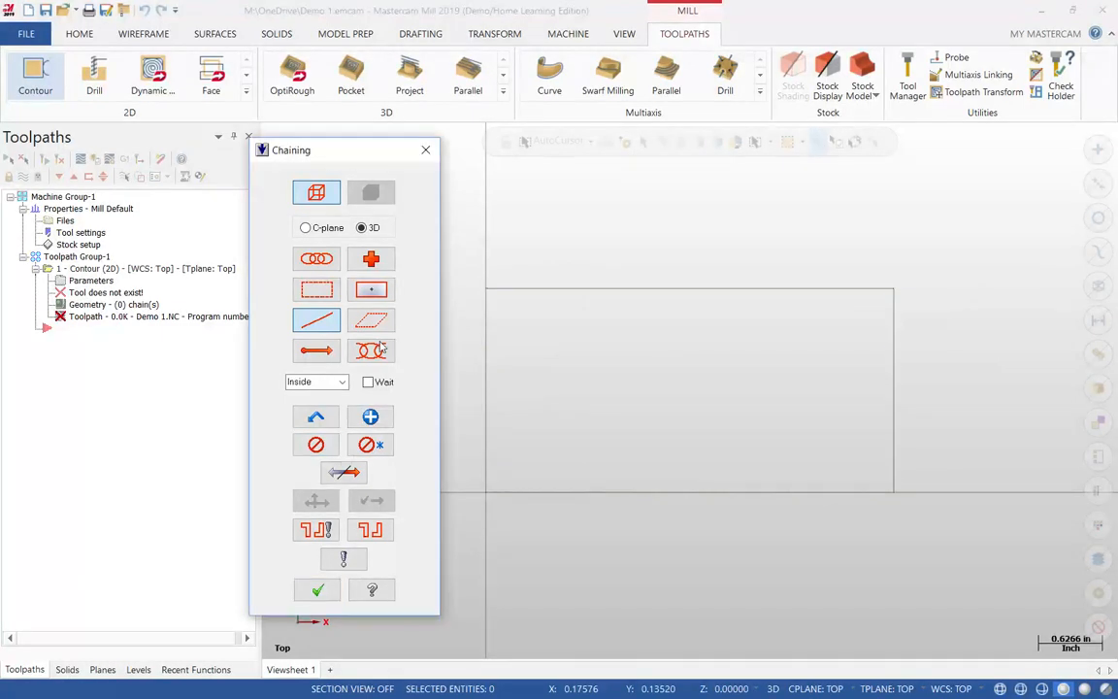
Try chaining the full rectangle from the upper-left corner and again from the upper-right corner, clearing each selection
{"action": "left_click", "coordinate": [315, 256]}
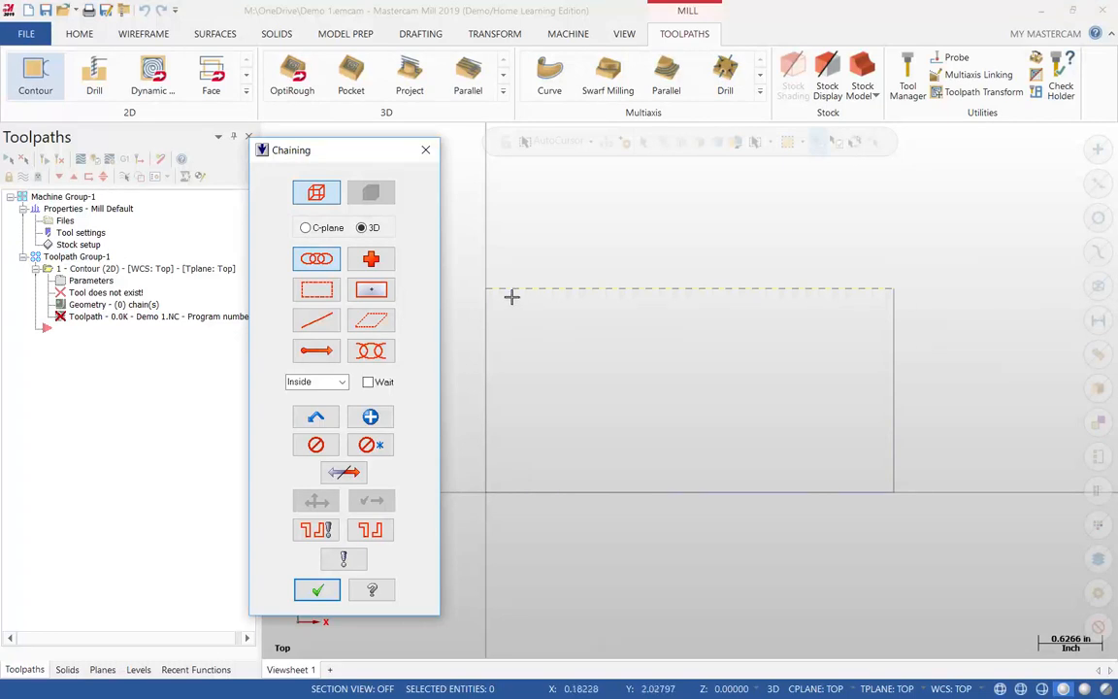
{"action": "left_click", "coordinate": [513, 292]}
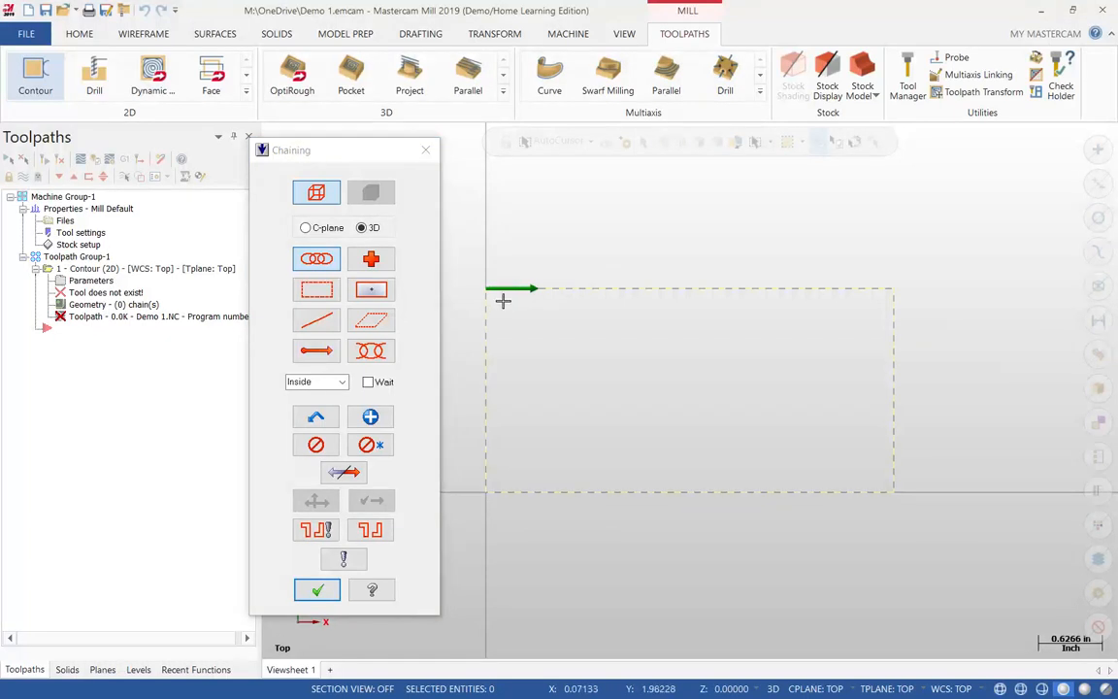
{"action": "left_click", "coordinate": [324, 440]}
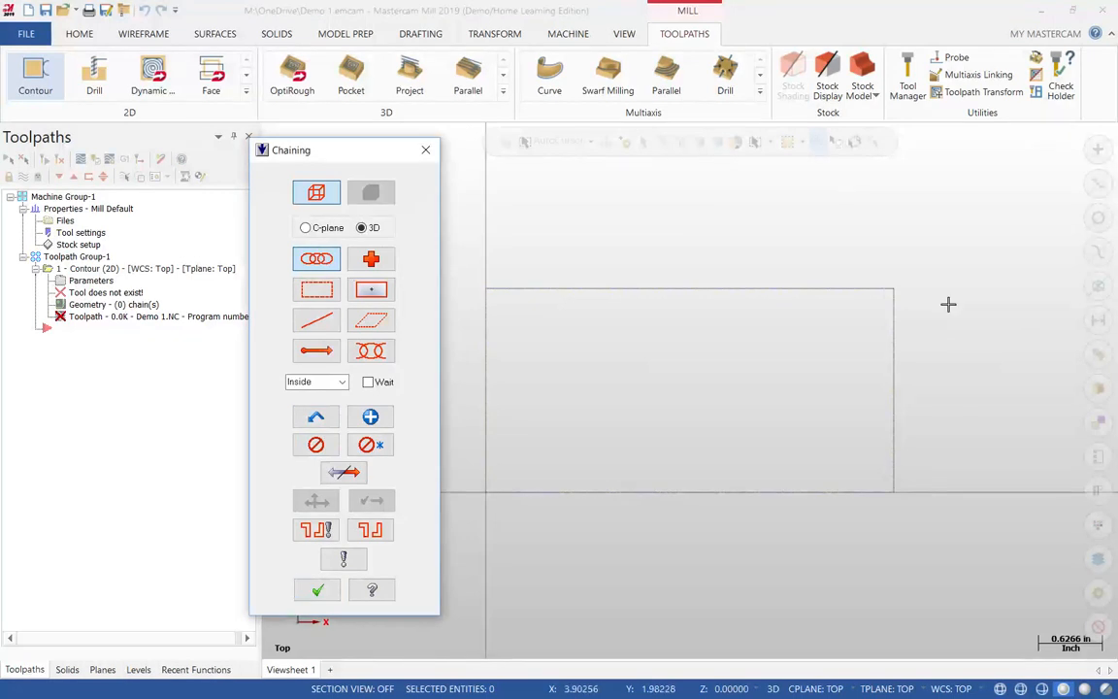
{"action": "left_click", "coordinate": [879, 296]}
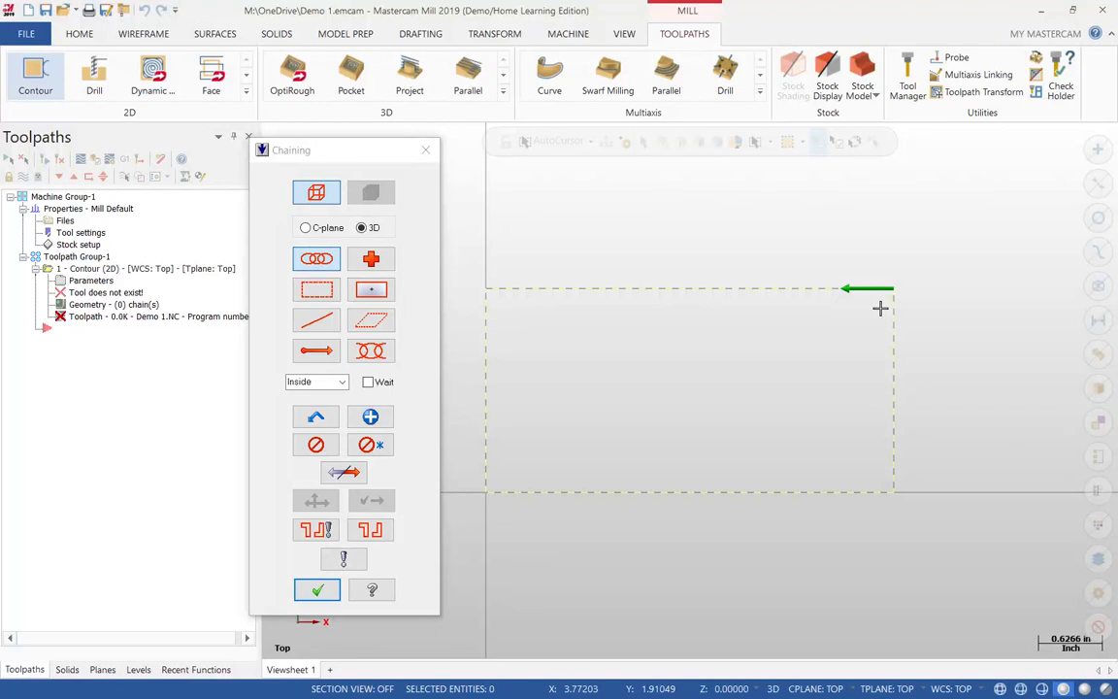
{"action": "left_click", "coordinate": [316, 439]}
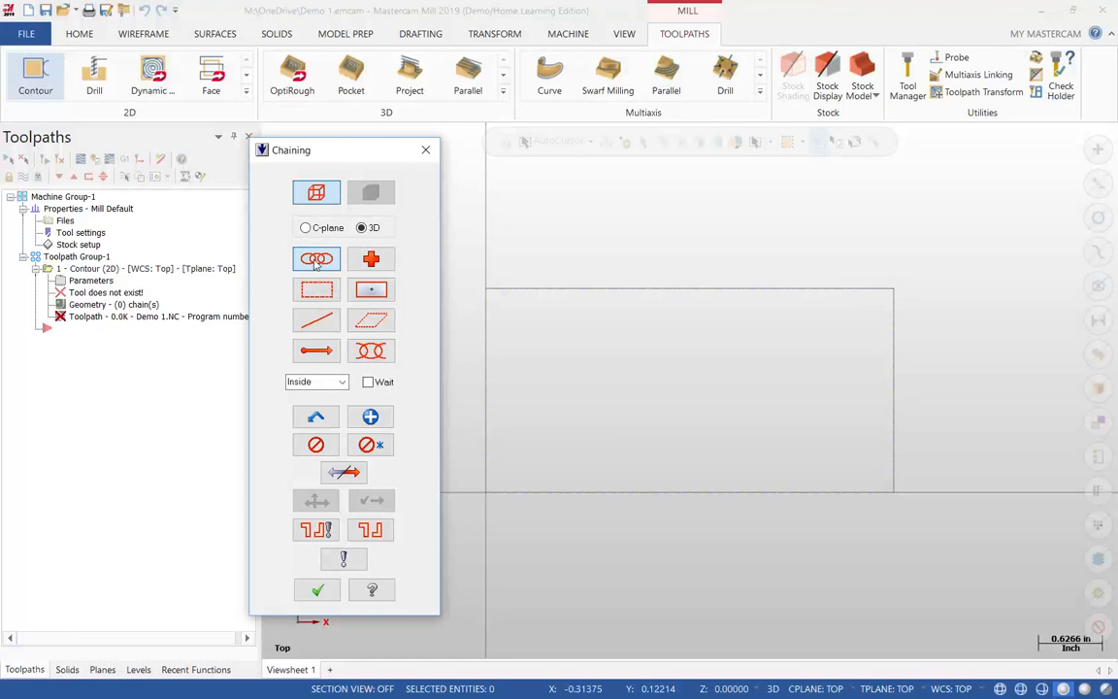
Chain the rectangle's top edge in Single mode starting from its right end, and add the left edge
{"action": "left_click", "coordinate": [309, 323]}
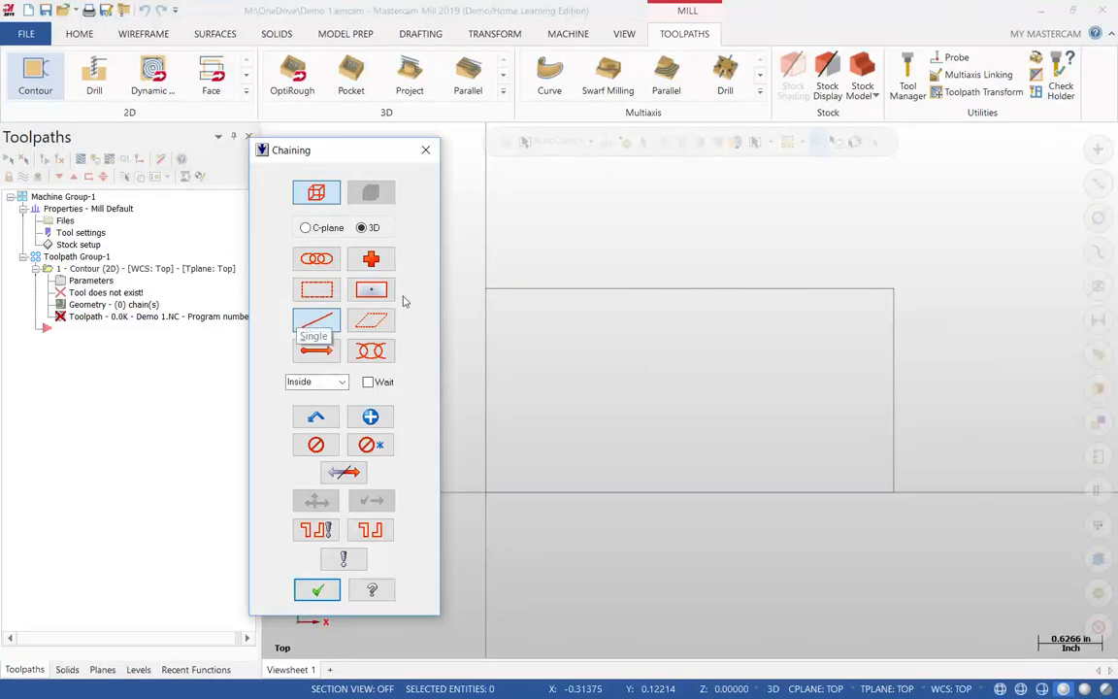
{"action": "left_click", "coordinate": [510, 301]}
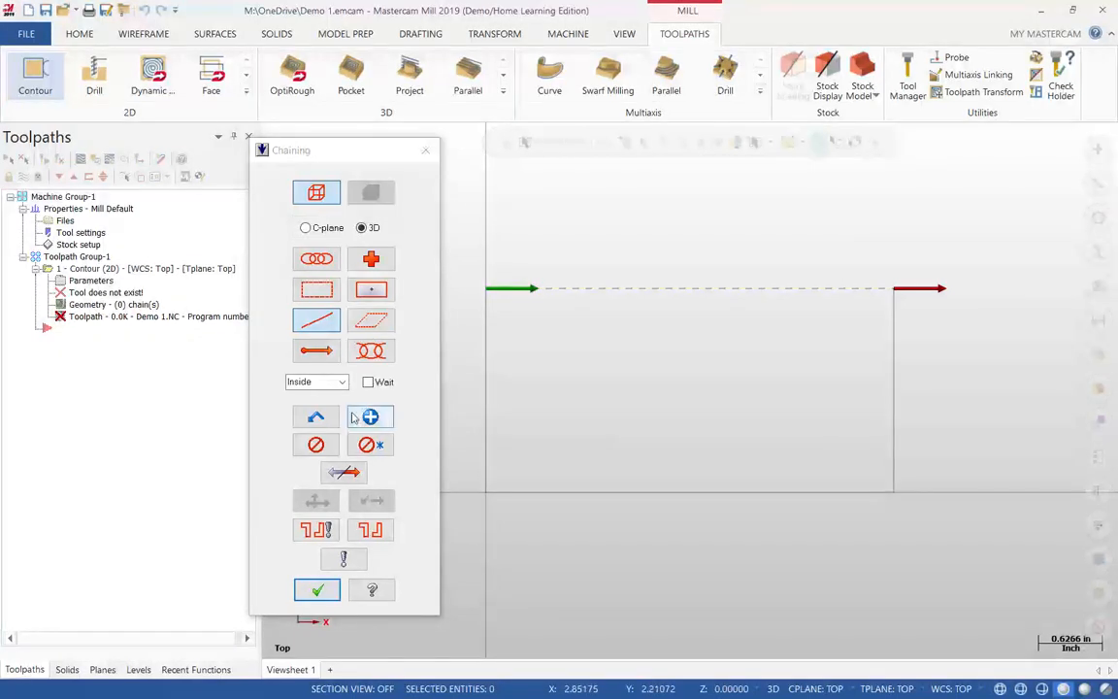
{"action": "left_click", "coordinate": [316, 445]}
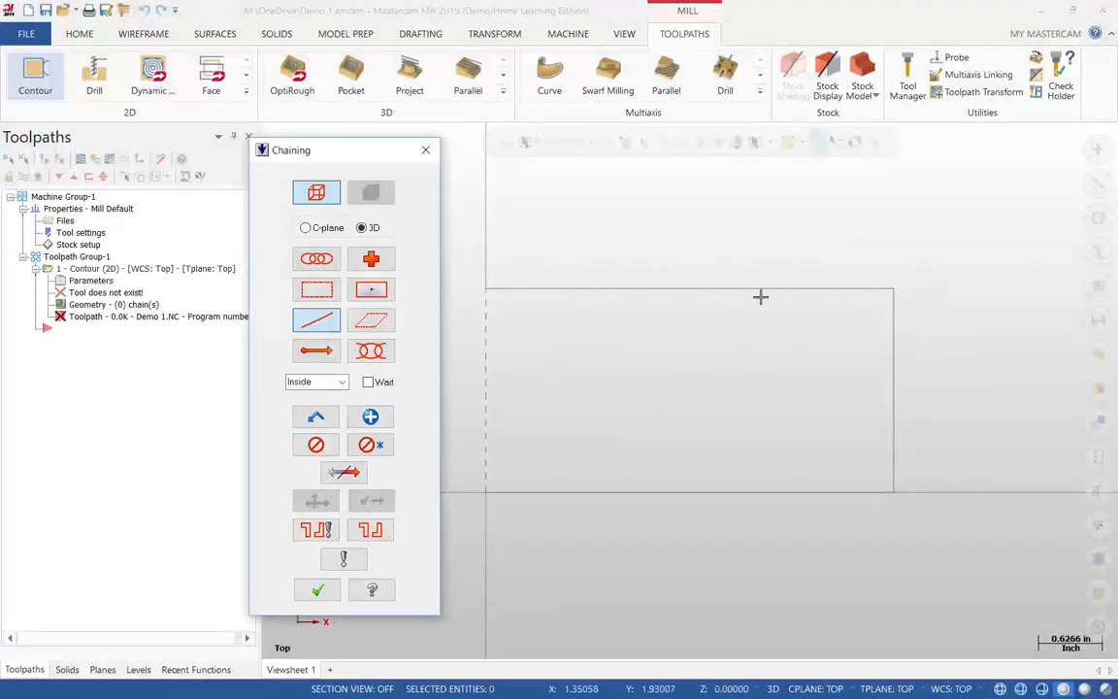
{"action": "left_click", "coordinate": [864, 293]}
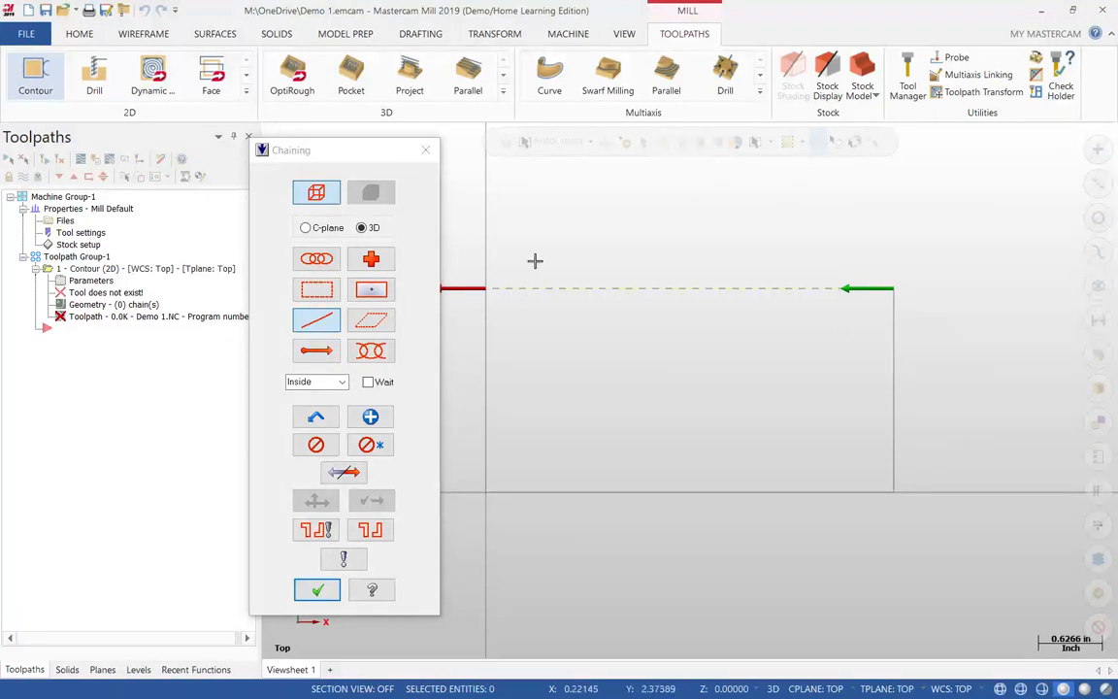
{"action": "left_click", "coordinate": [487, 454]}
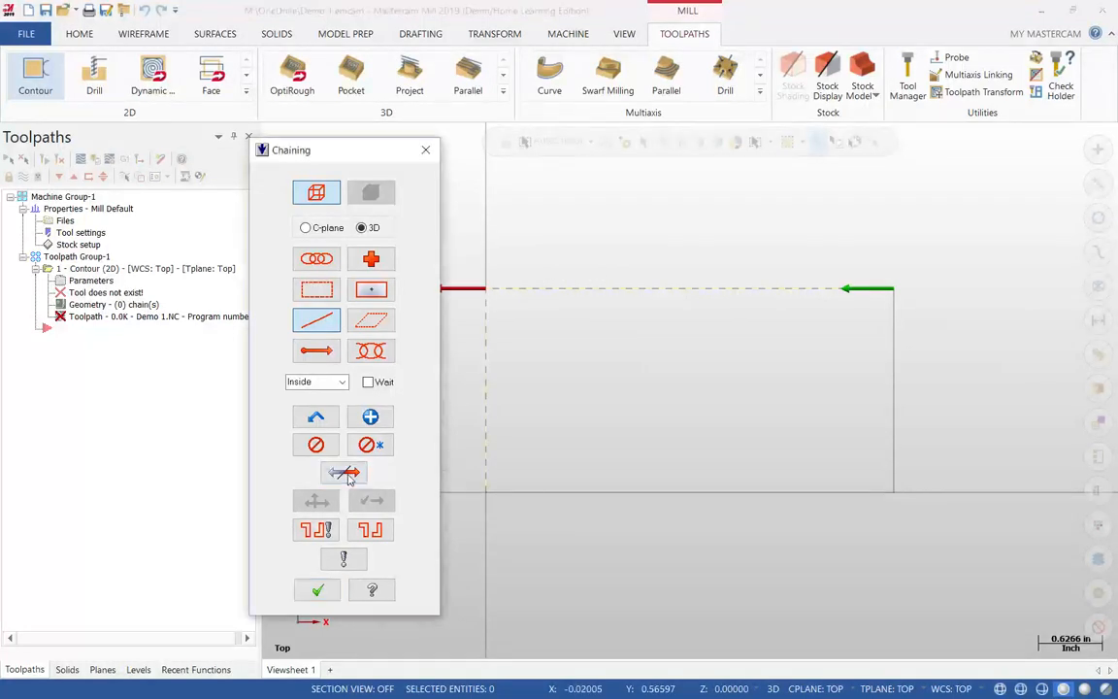
Reverse the chain direction on the rectangle's top edge so it runs from the left corner to the right corner
{"action": "left_click", "coordinate": [346, 474]}
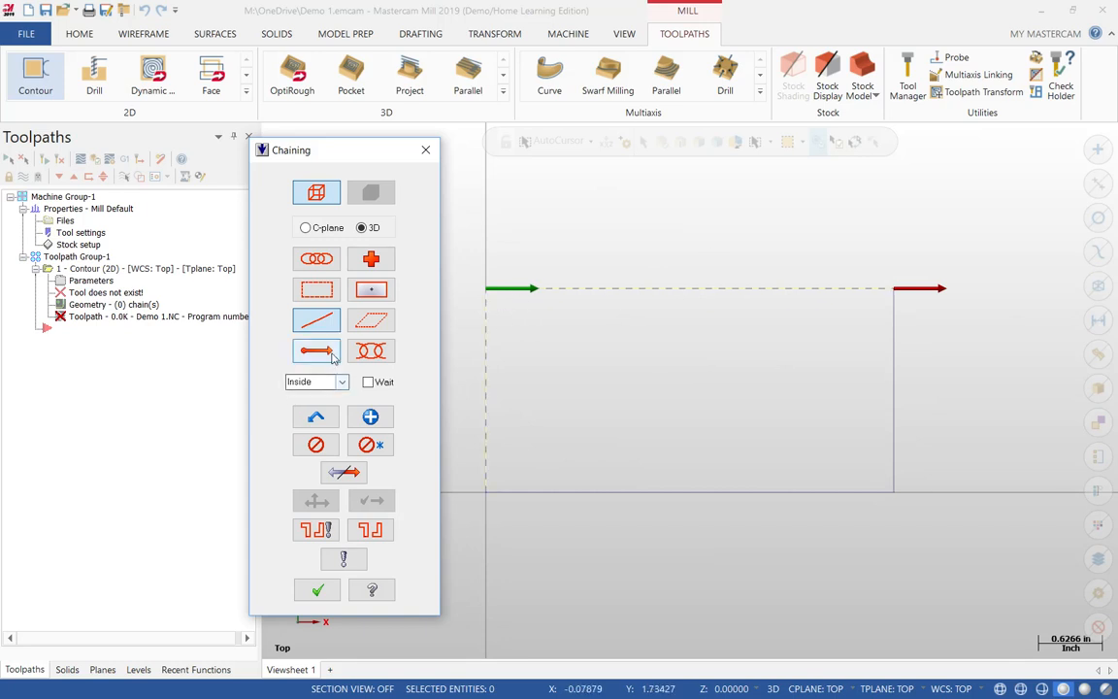
{"action": "left_click", "coordinate": [342, 473]}
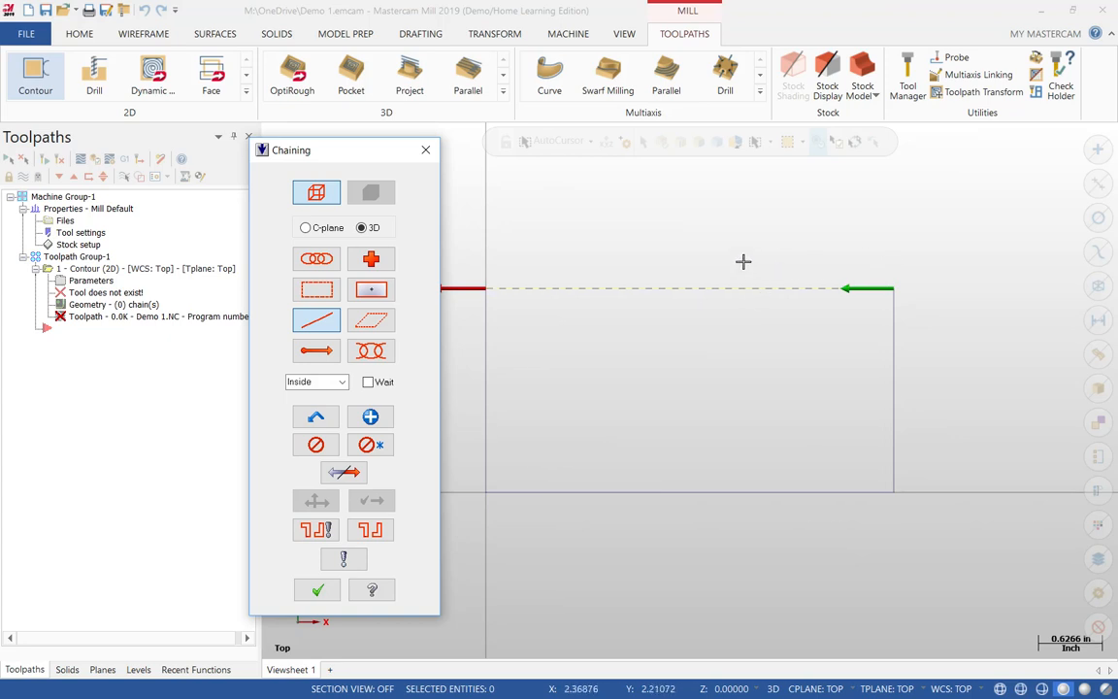
{"action": "left_click", "coordinate": [705, 292]}
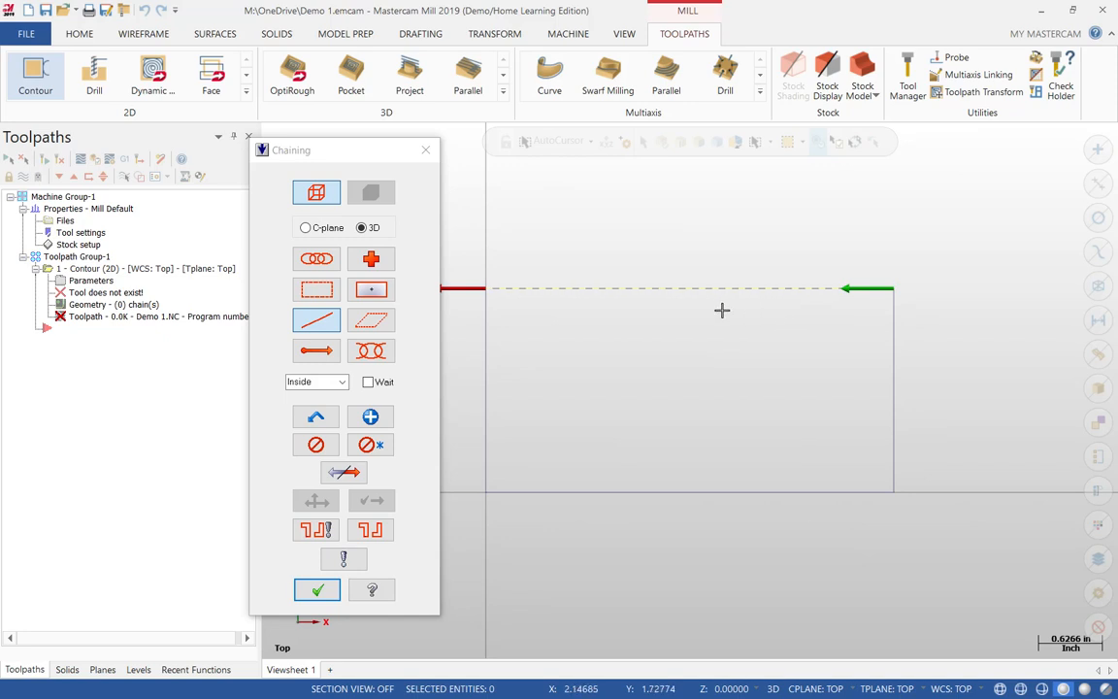
{"action": "left_click", "coordinate": [342, 472]}
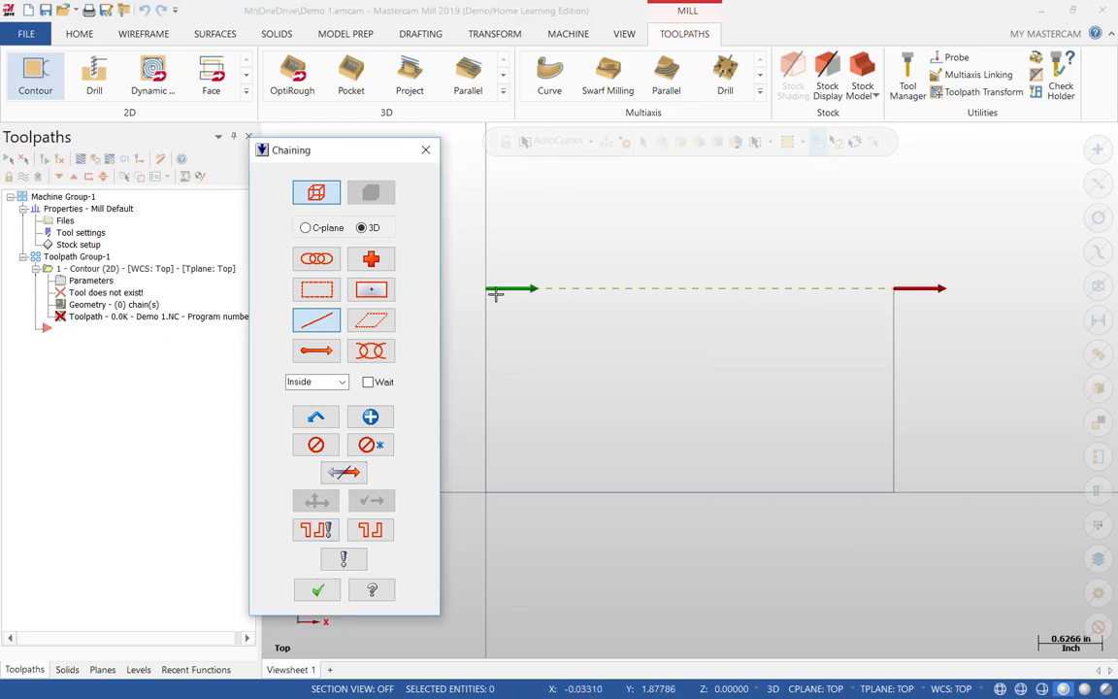